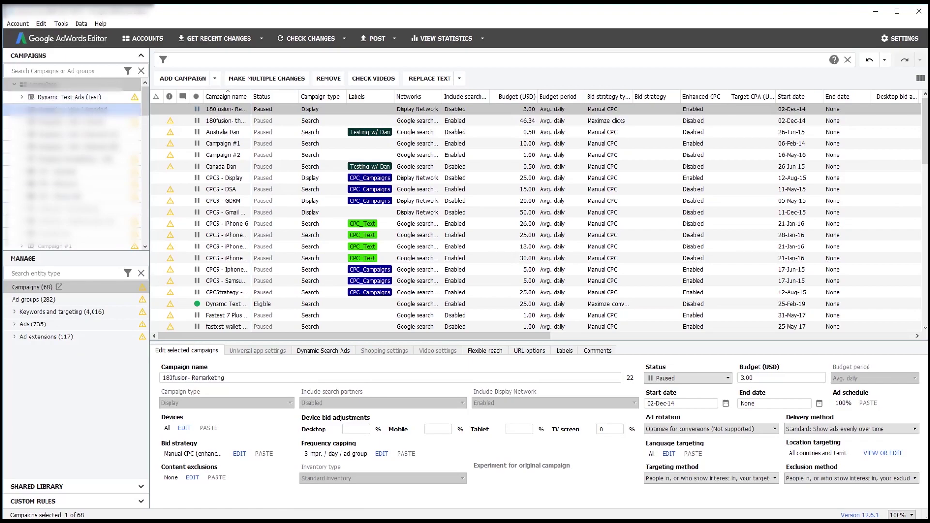
- Select the Dynamc Text Ads (test) campaign and expand its keywords and targeting types
click(55, 100)
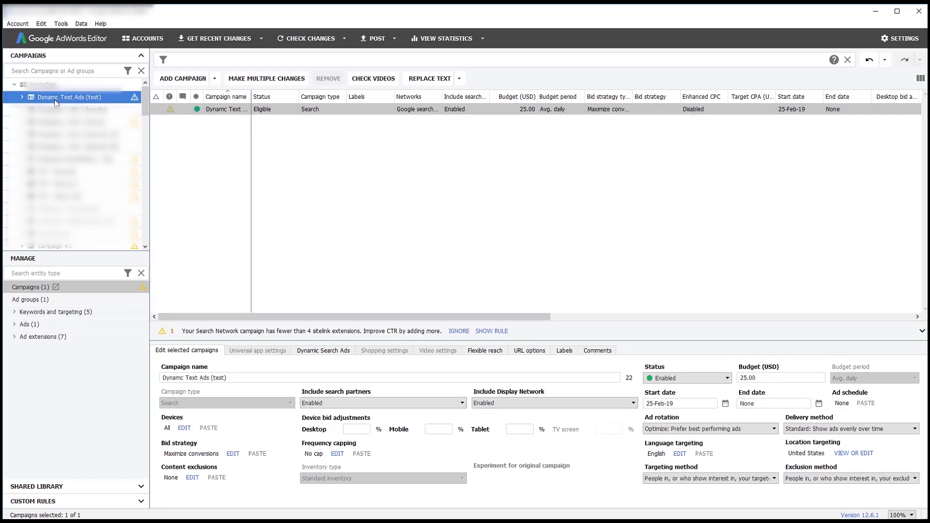
click(55, 159)
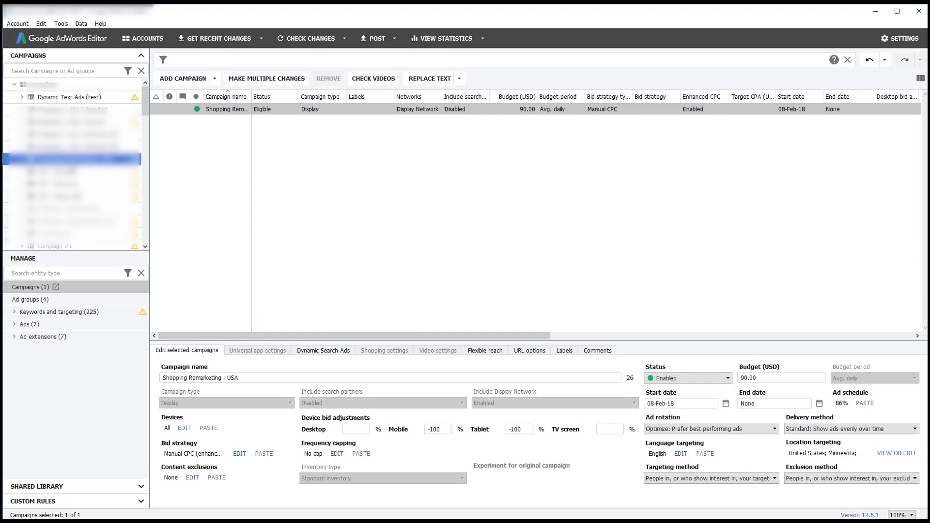
click(75, 96)
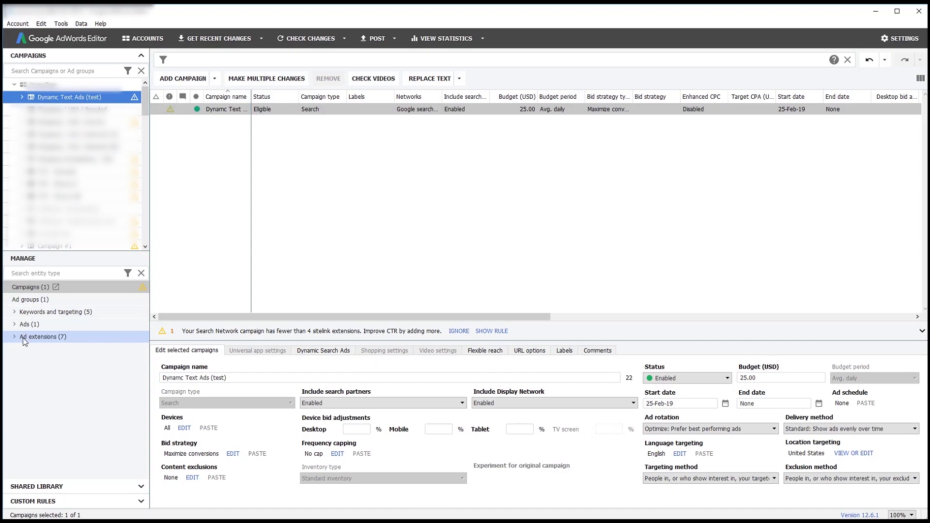
click(14, 315)
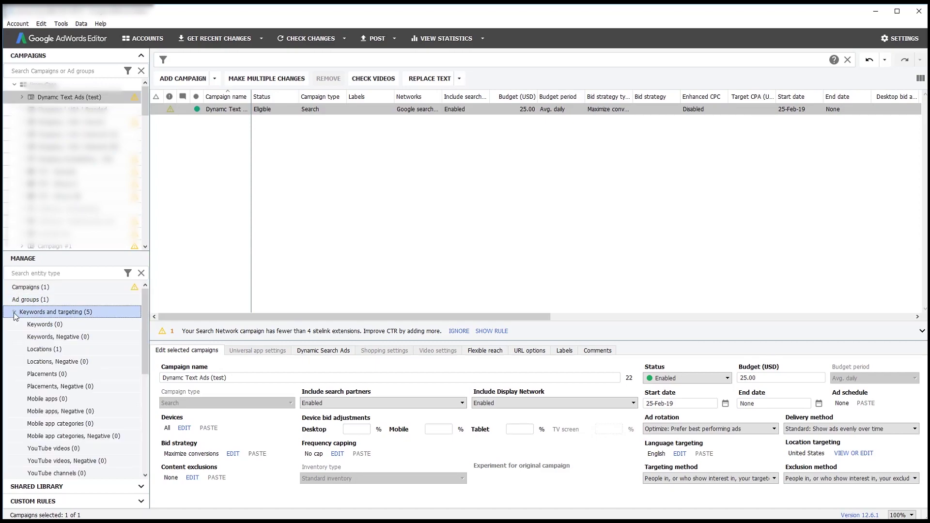
- Exclude All Apps as a campaign-level negative mobile app category, then start posting
click(85, 439)
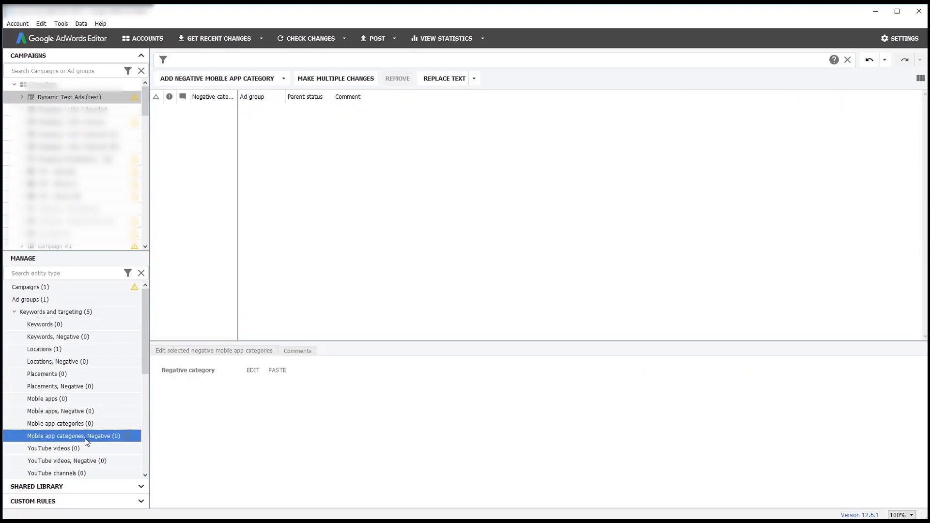
click(284, 81)
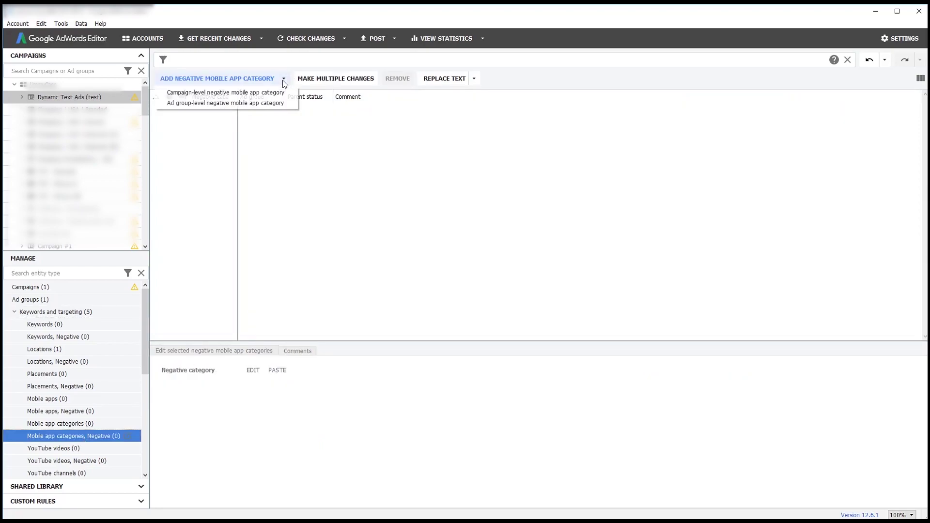
click(214, 93)
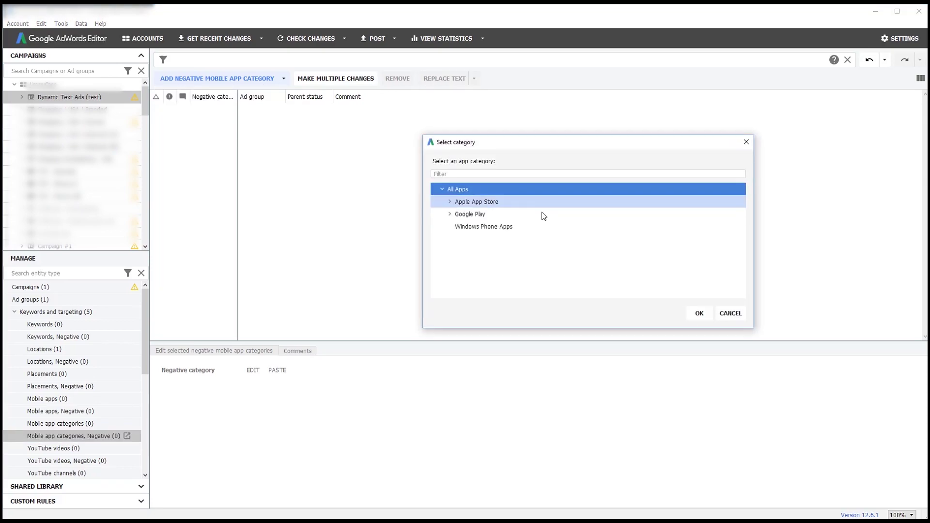
click(700, 314)
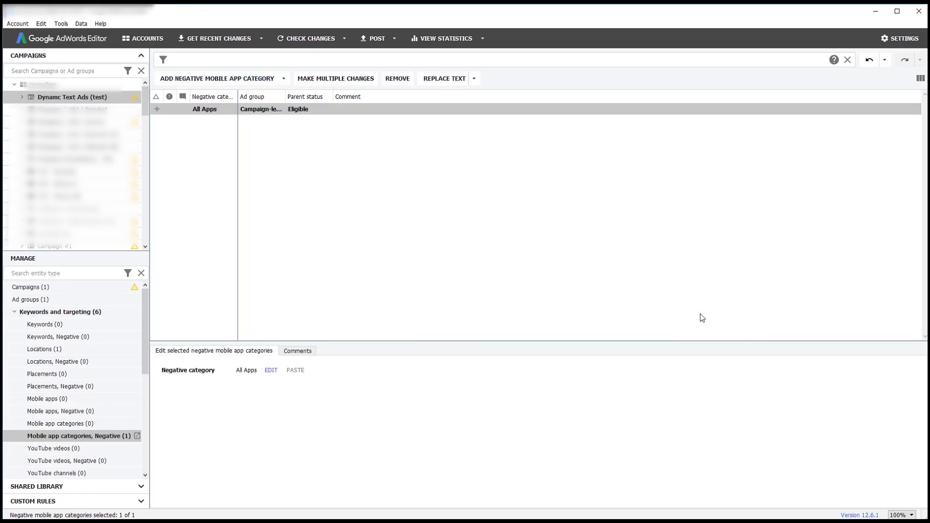
click(378, 38)
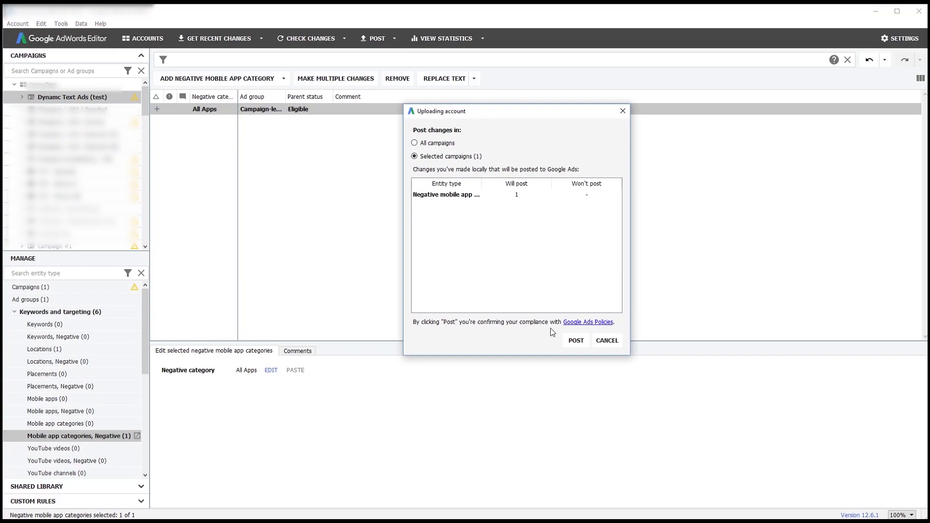
- Post the All Apps exclusion to the live account and dismiss the posting results
click(580, 340)
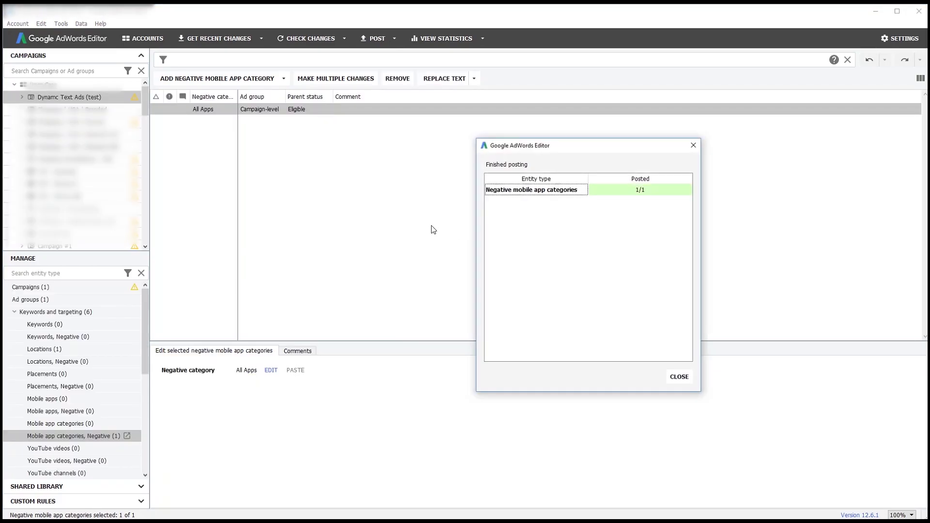
click(672, 377)
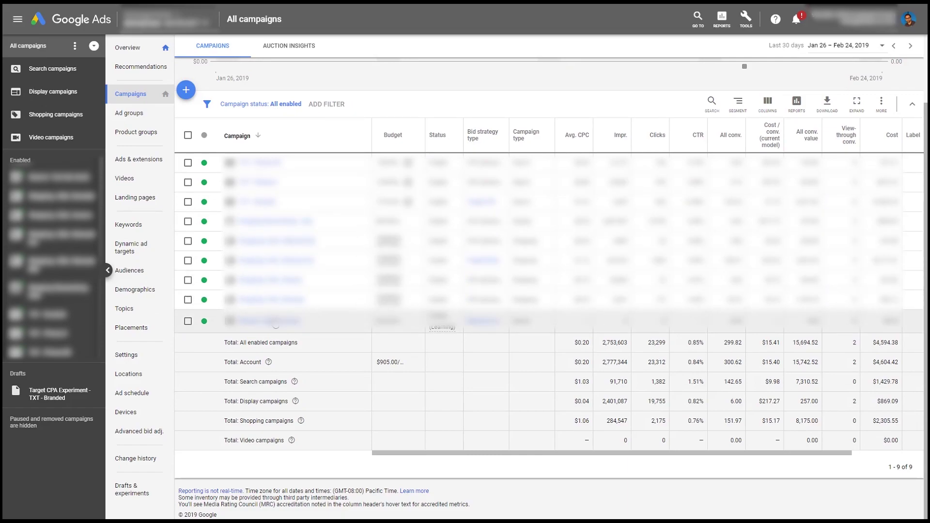
- Verify Dynamc Text Ads (test) placement exclusions list All Apps, cancelling the exclusions editor
click(270, 325)
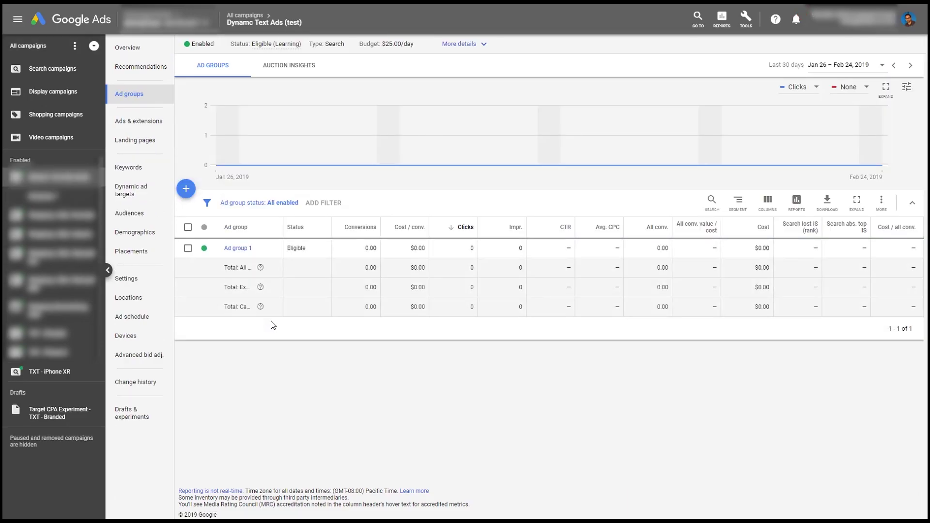
click(136, 256)
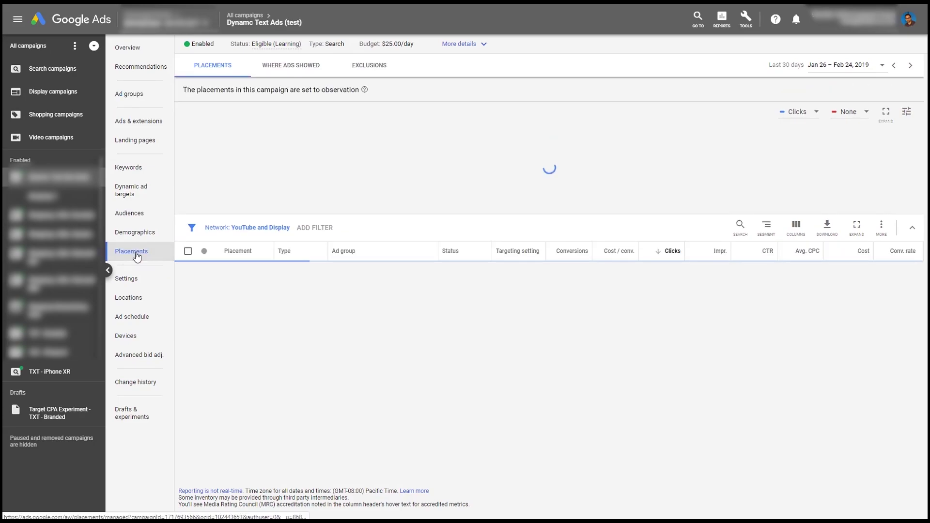
click(370, 68)
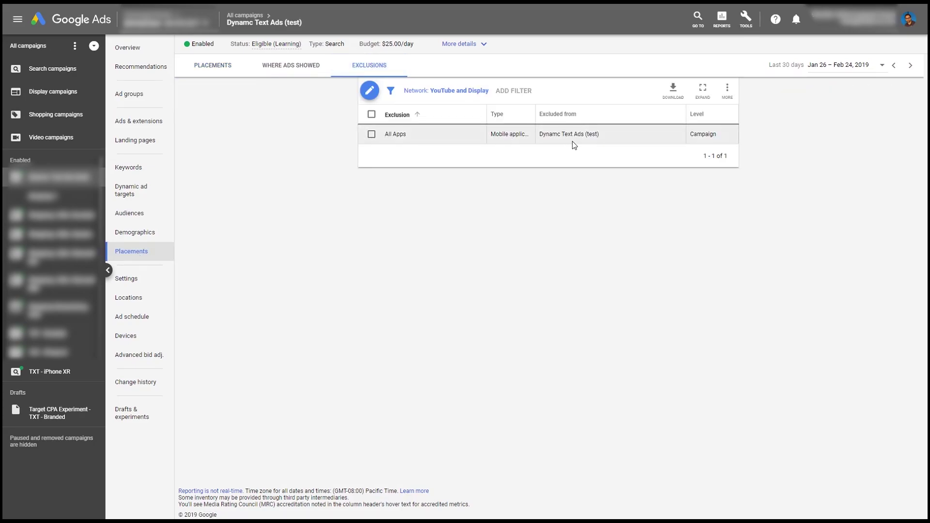
click(369, 92)
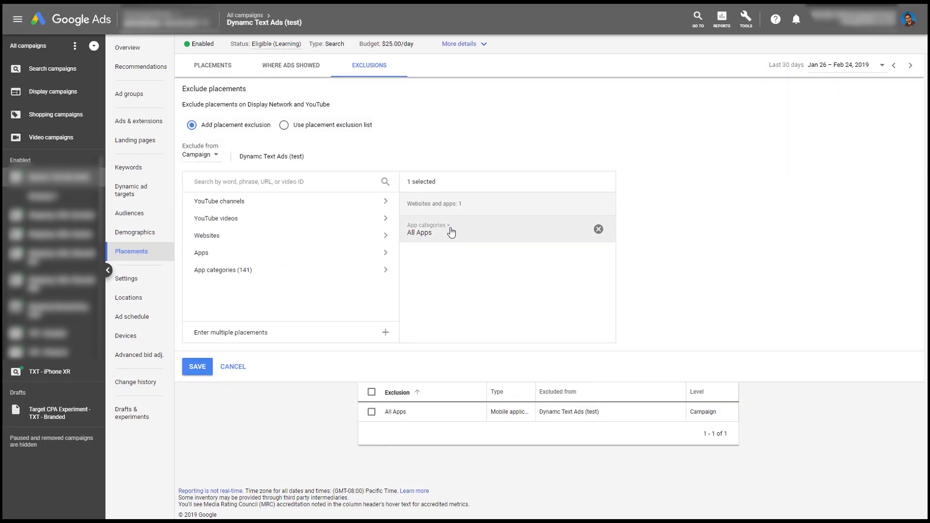
click(233, 367)
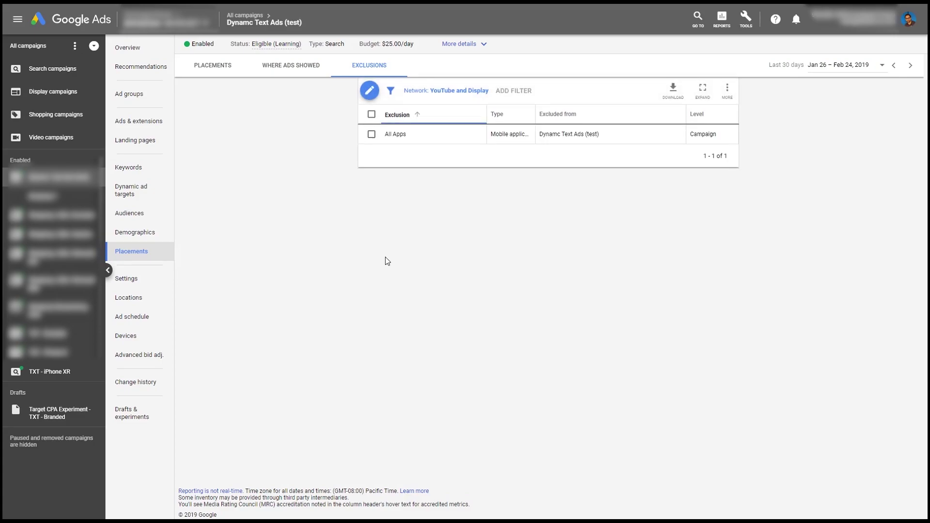